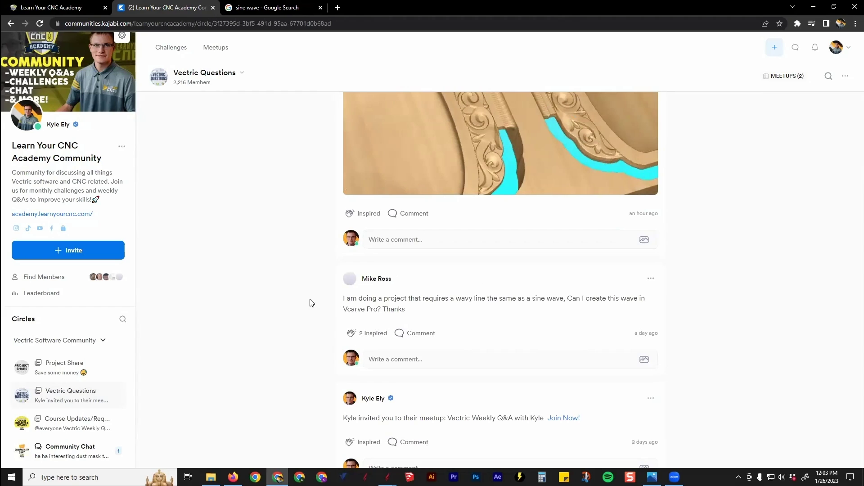
- Review the sine wave diagram in the search results, then return to the blank 20 × 20 inch Aspire job
mouse_move(343, 303)
left_mouse_down()
mouse_move(485, 302)
mouse_move(495, 310)
mouse_move(505, 301)
mouse_move(630, 303)
mouse_move(498, 314)
mouse_move(389, 310)
mouse_move(405, 311)
left_mouse_up()
left_click(412, 311)
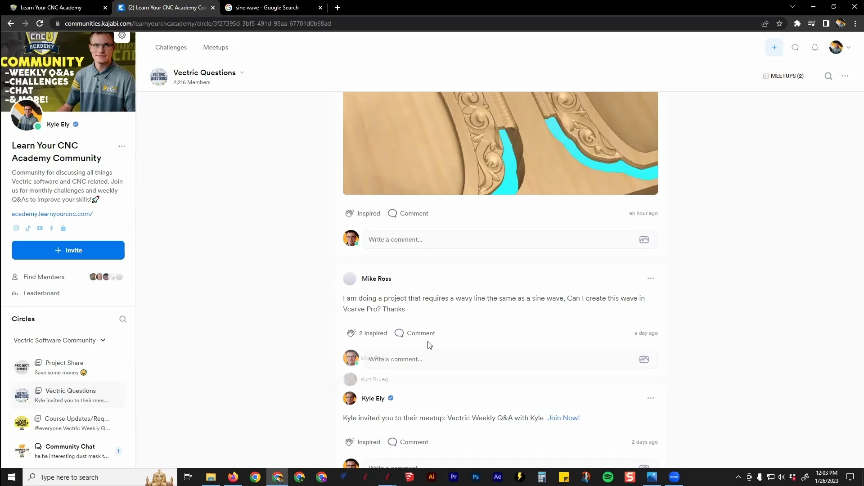
left_click(260, 8)
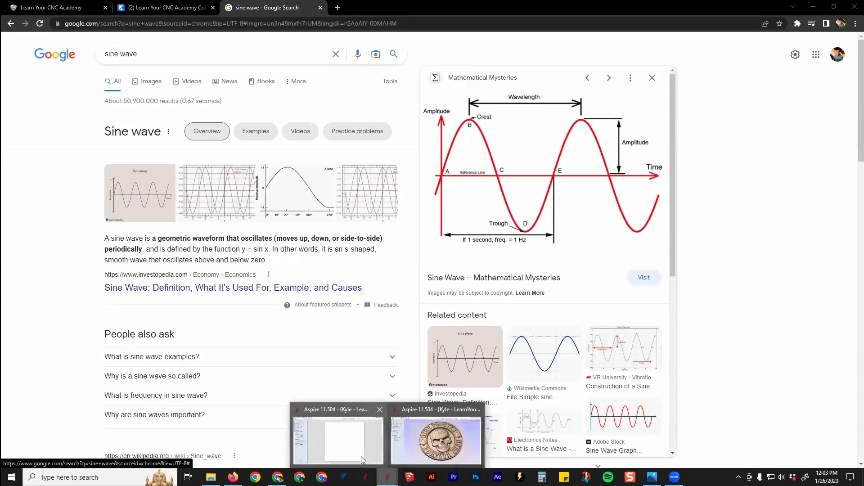
left_click(361, 456)
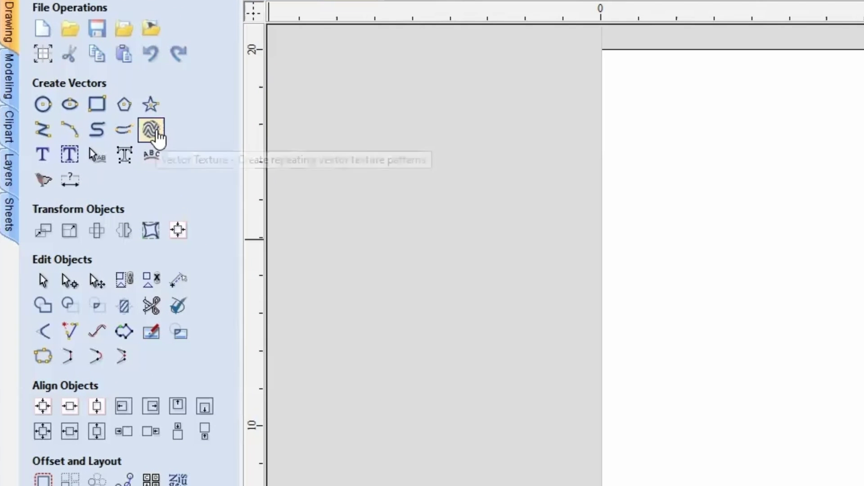
- Start Create Vector Texture, check the Amplitude and Wavelength values, and enter 0 for the Angle
left_click(153, 131)
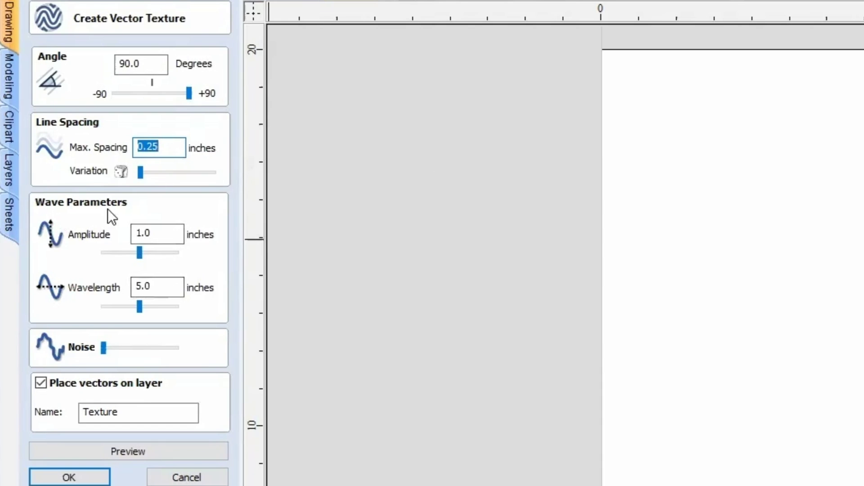
left_click(151, 234)
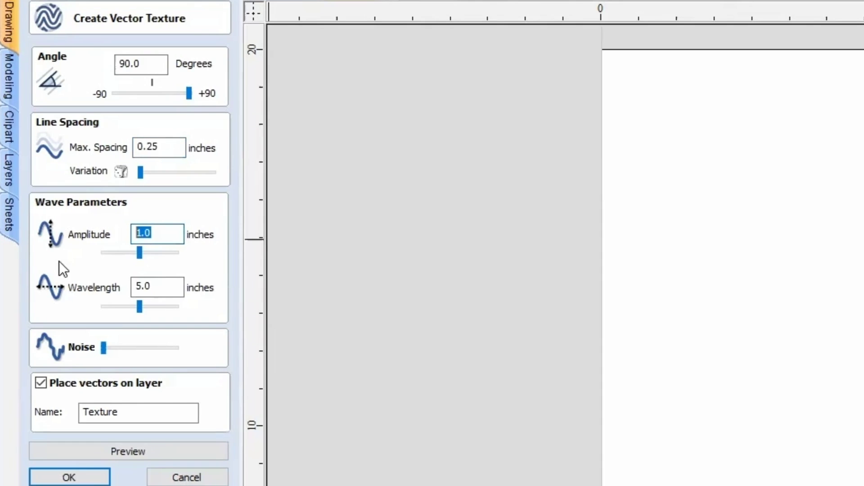
left_click(157, 288)
left_click_drag(158, 288, 118, 294)
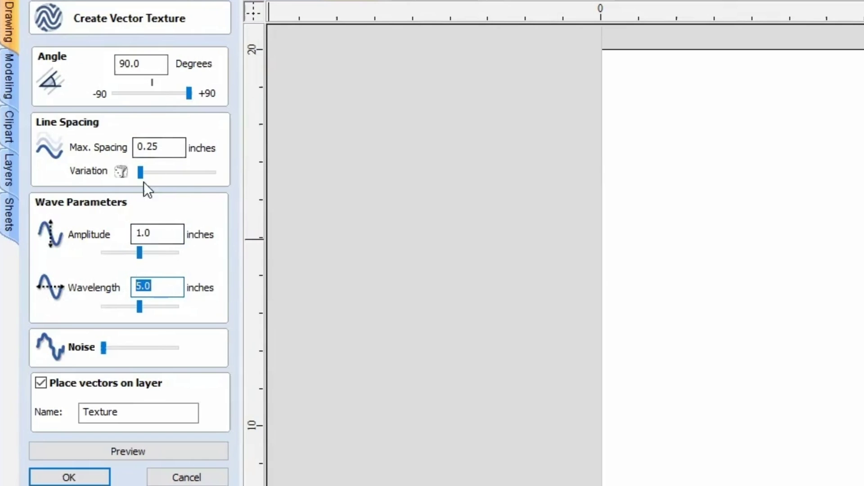
left_click_drag(139, 65, 84, 69)
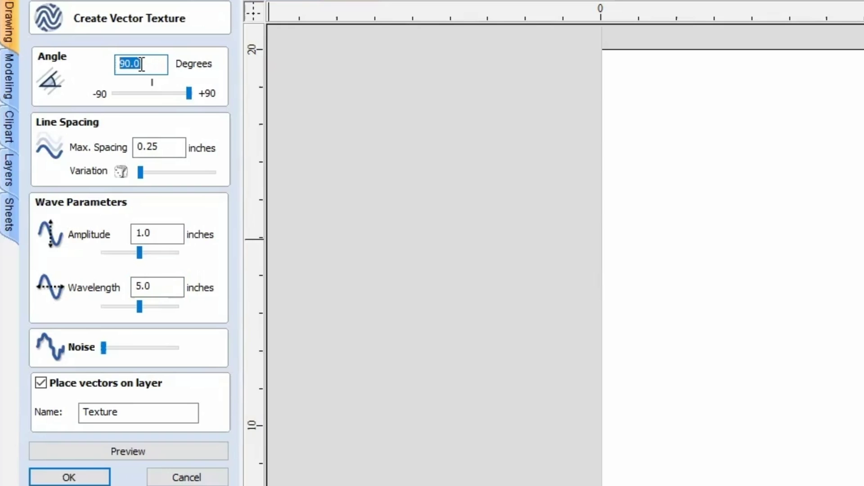
type("0")
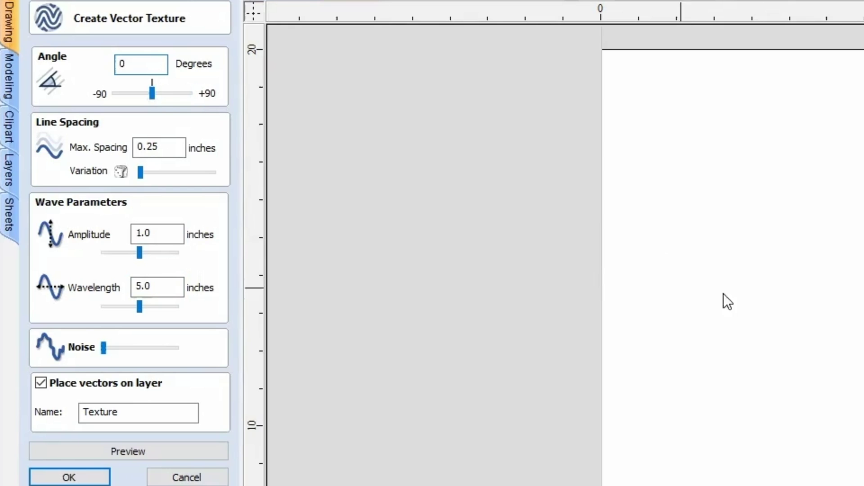
- Enter 1 inch for Max. Spacing, adjust the spacing variation, and select the Amplitude value
double_click(158, 151)
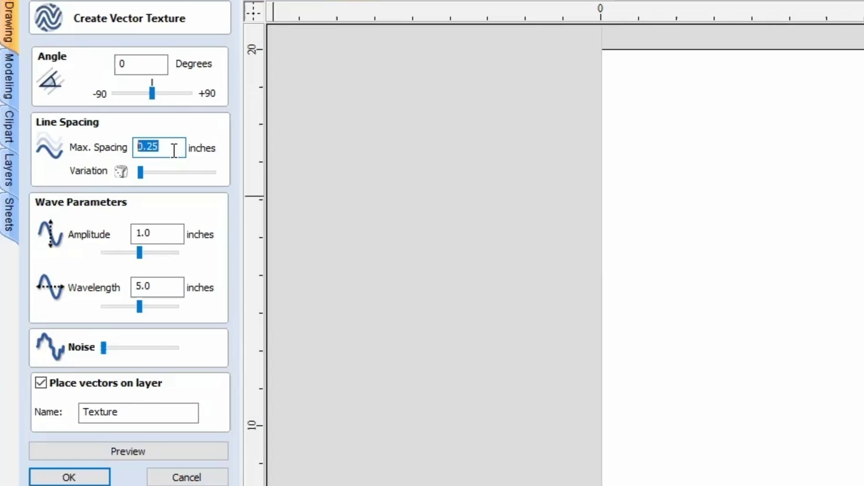
type("1")
left_click_drag(140, 175, 170, 180)
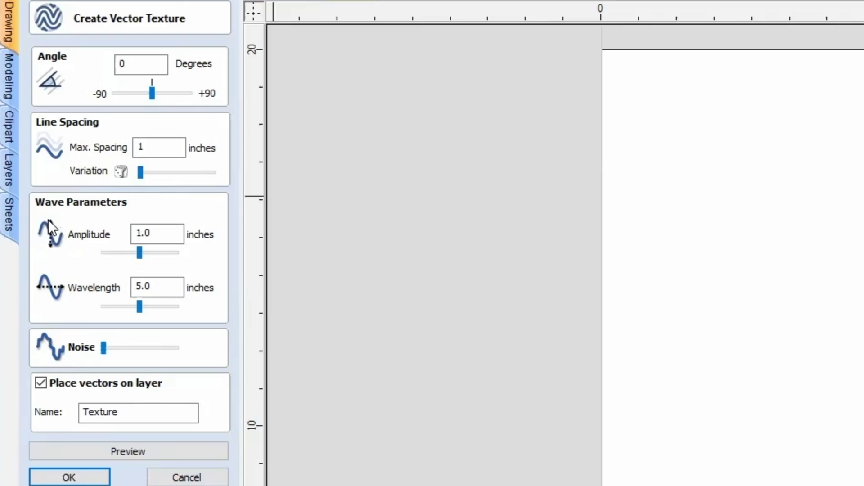
left_click_drag(152, 234, 135, 234)
left_click(166, 235)
left_click_drag(171, 289, 128, 286)
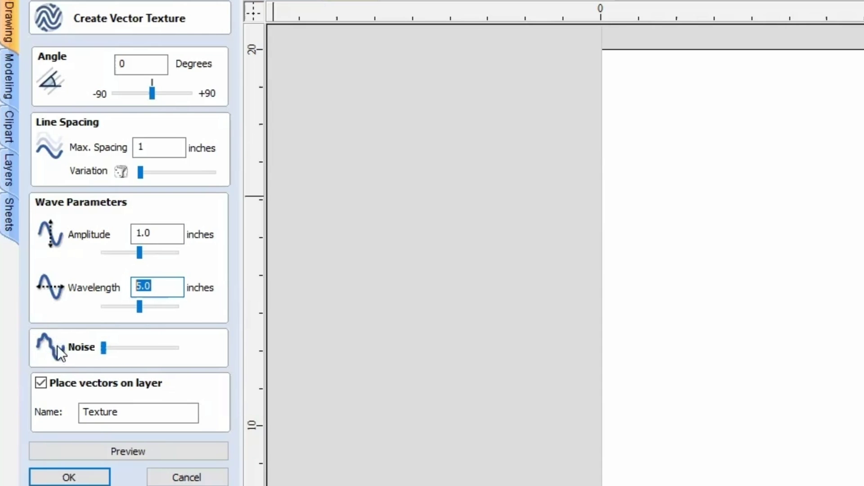
left_click_drag(104, 347, 68, 349)
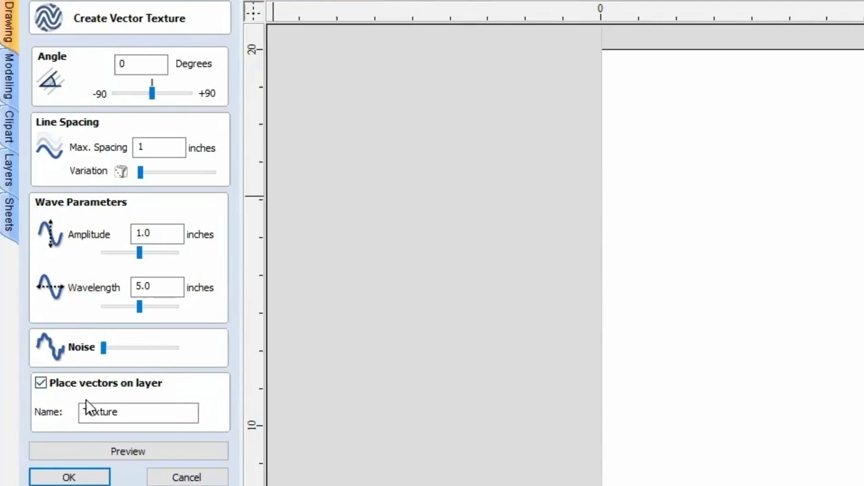
left_click_drag(119, 412, 81, 416)
left_click(143, 415)
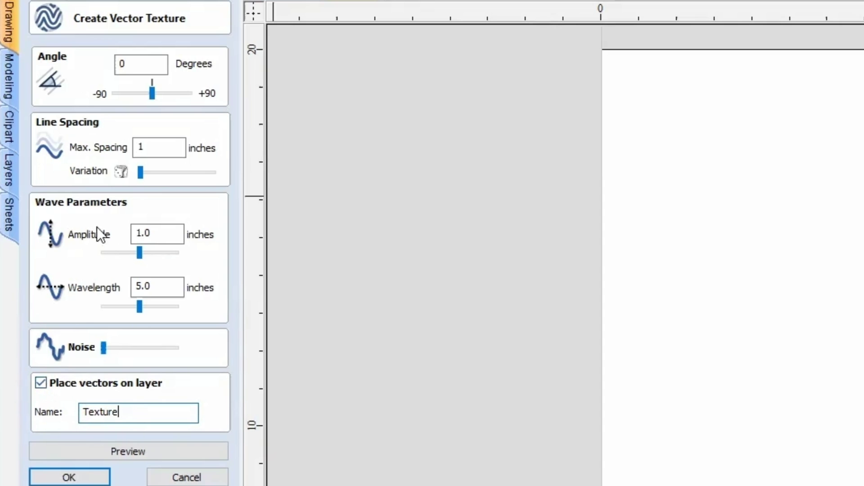
left_click(129, 451)
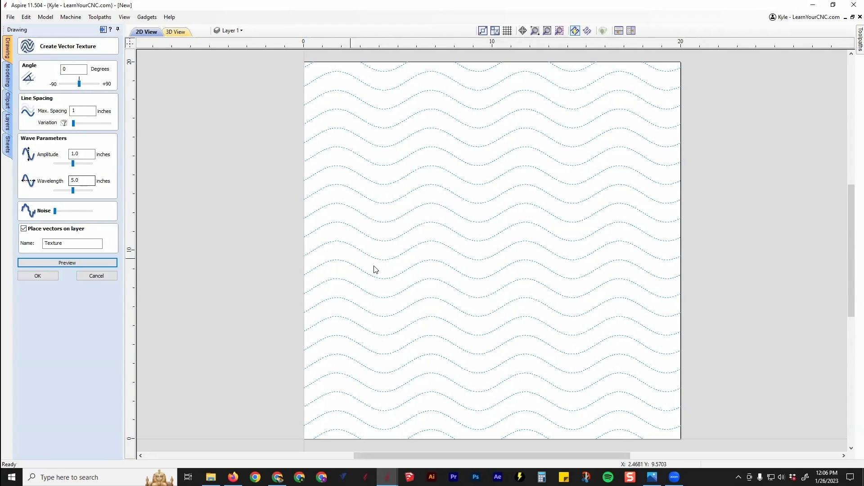
- Raise the wave amplitude slider to 2.0 inches
left_click_drag(72, 163, 93, 167)
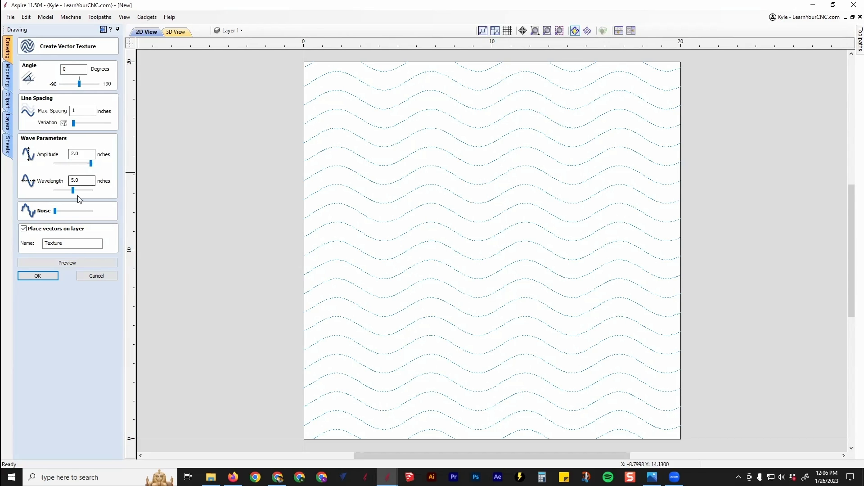
- Refresh the preview and create the 2.0-inch-amplitude wave vectors across the 20 × 20 inch job
left_click(69, 265)
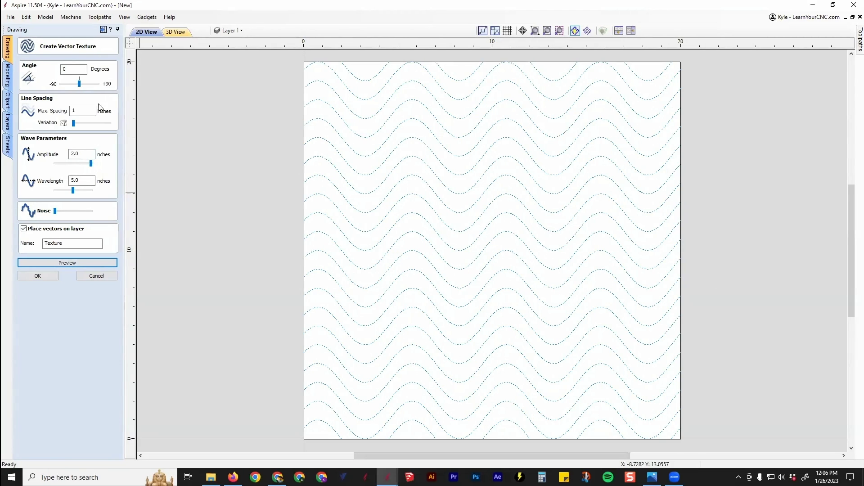
left_click(36, 277)
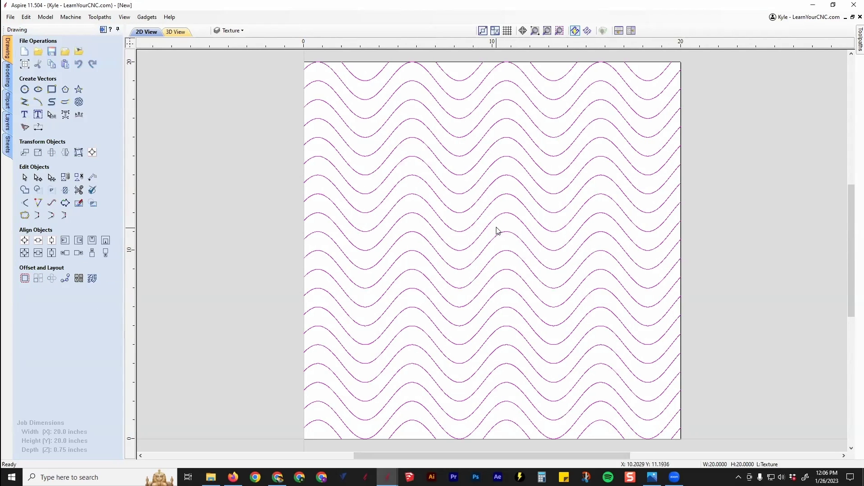
- Select the top twelve and lower wave lines, leaving one middle wave, and delete them
middle_click_drag(594, 243, 530, 247)
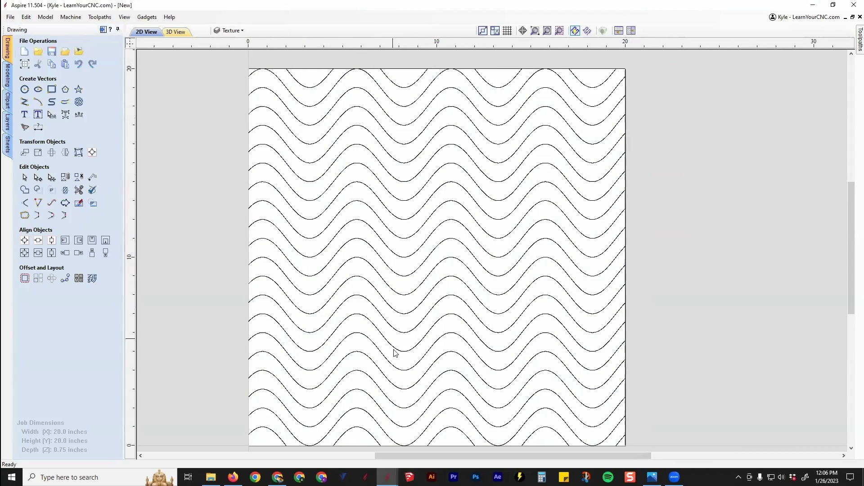
key("ctrl+a")
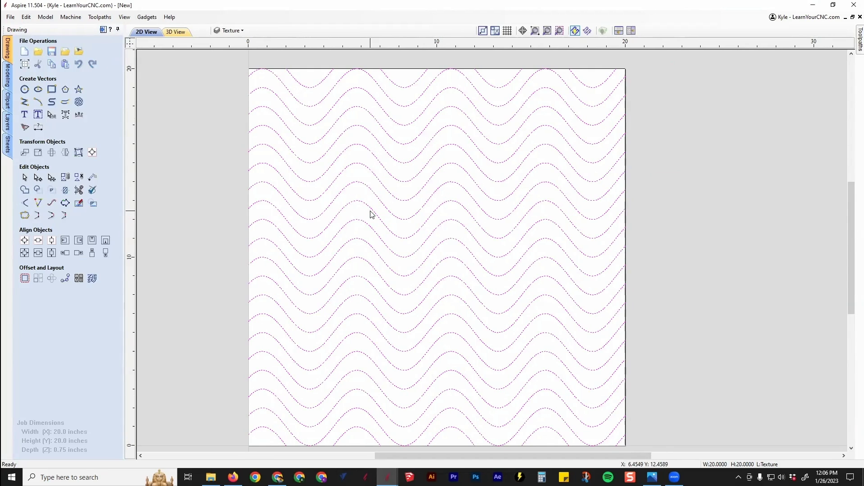
left_click(367, 192)
left_click(372, 171)
left_click(372, 153)
left_click(375, 140)
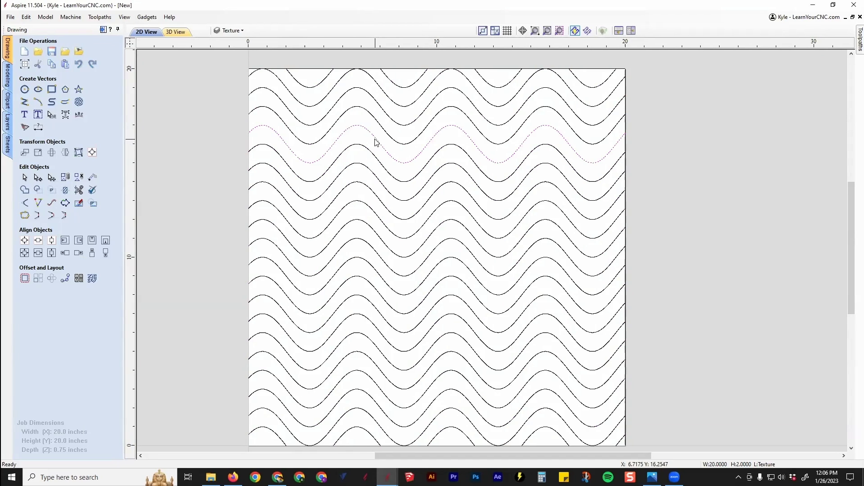
scroll(597, 179, "down", 1)
left_click_drag(660, 95, 283, 205)
left_click_drag(644, 252, 265, 378)
key("Delete")
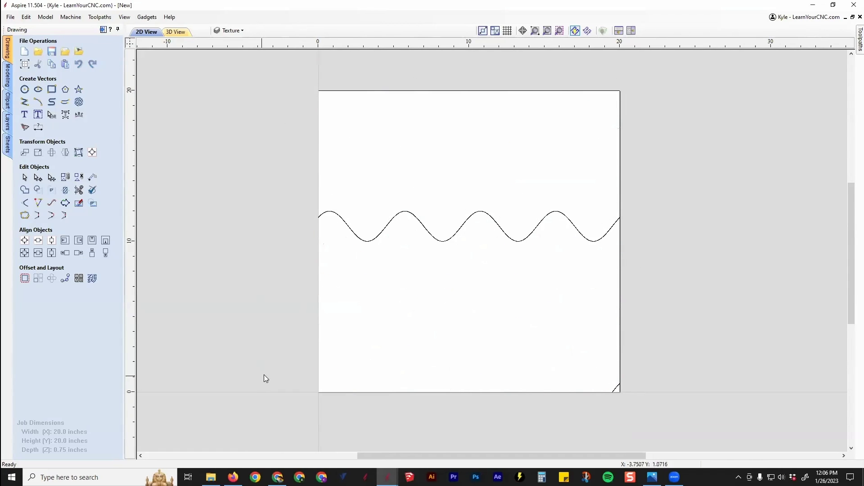
- Select the remaining middle wave and zoom in to inspect its many tiny segments
left_click(469, 225)
scroll(470, 234, "up", 2)
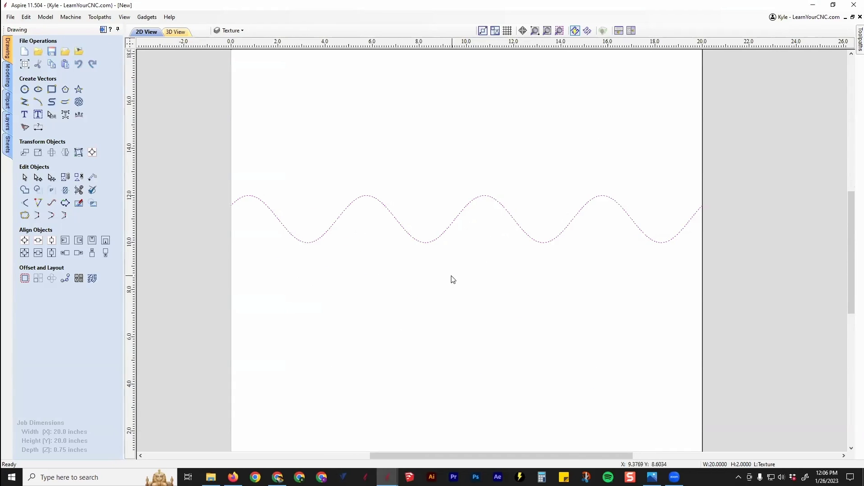
left_click(438, 285)
left_click(454, 227)
key("Escape")
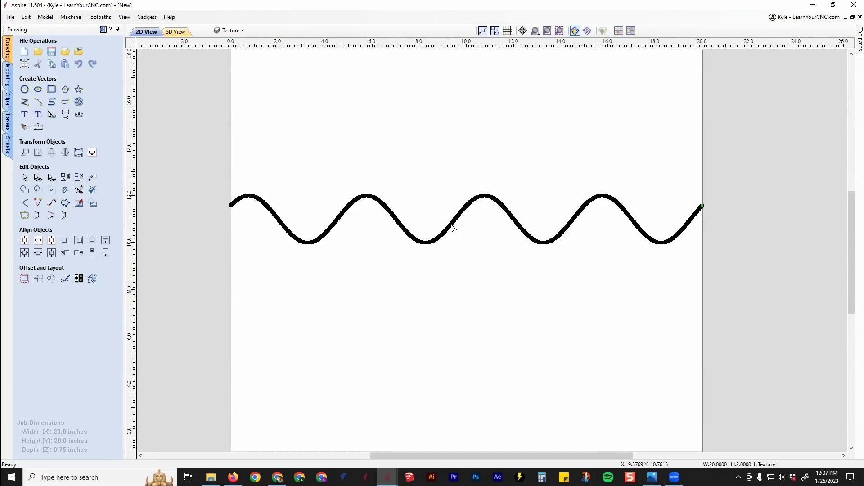
scroll(475, 207, "up", 2)
scroll(476, 206, "up", 6)
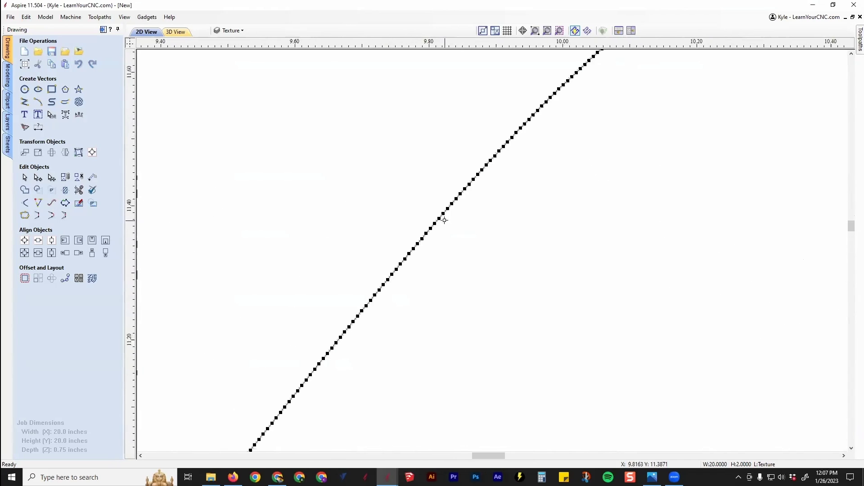
scroll(407, 277, "down", 10)
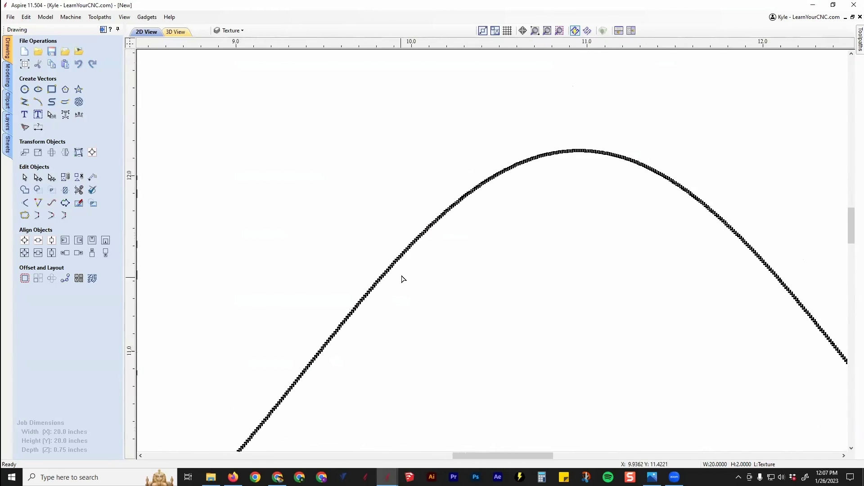
- Fit Bezier curves to the wave at 0.004-inch tolerance with Keep sharp corners off, and apply
left_click(450, 231)
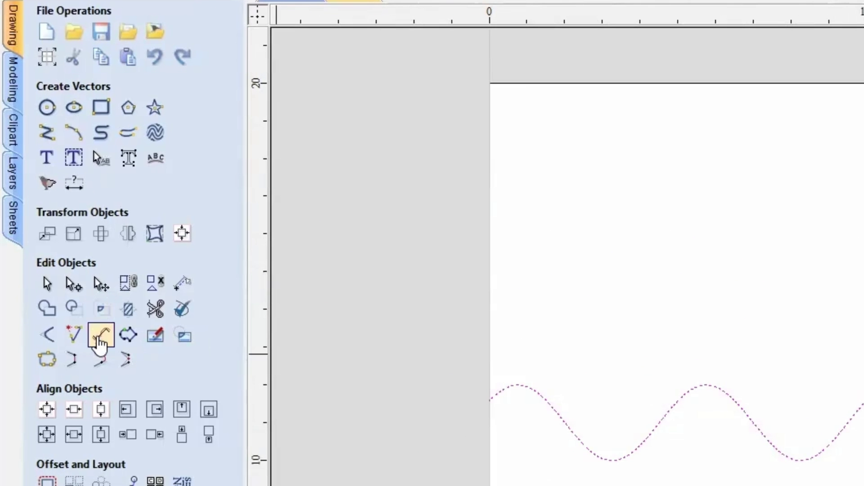
left_click(100, 340)
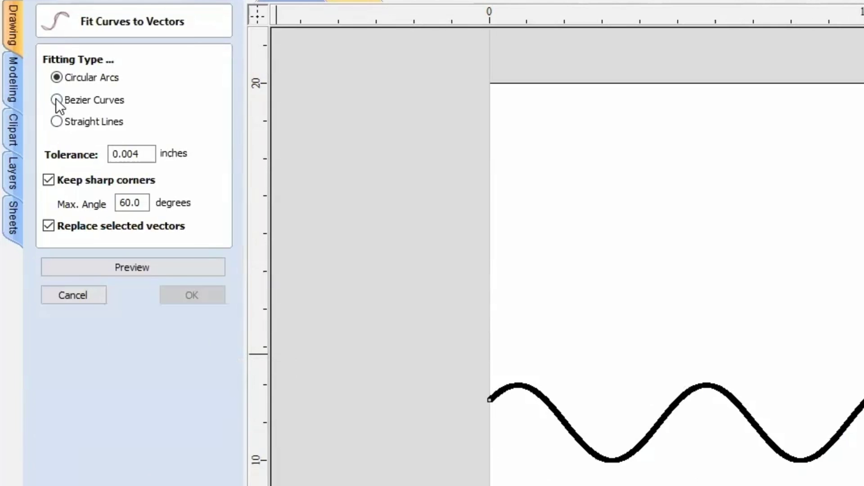
left_click(57, 99)
left_click_drag(122, 158, 141, 160)
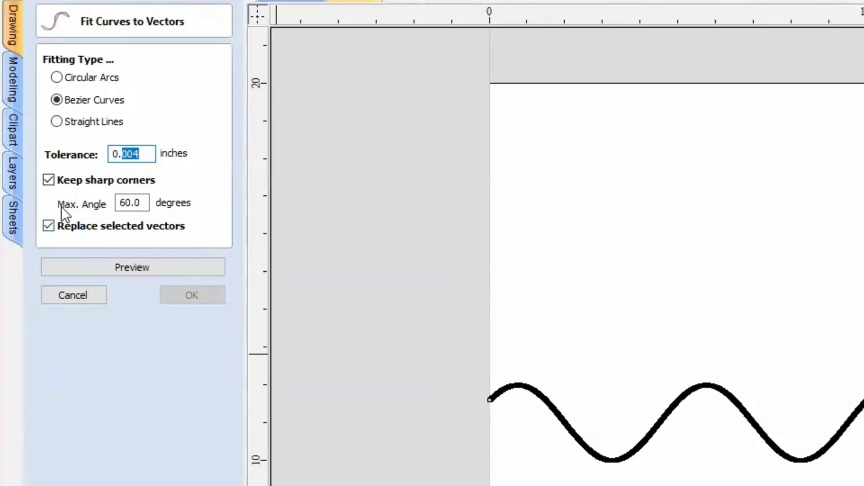
left_click(52, 180)
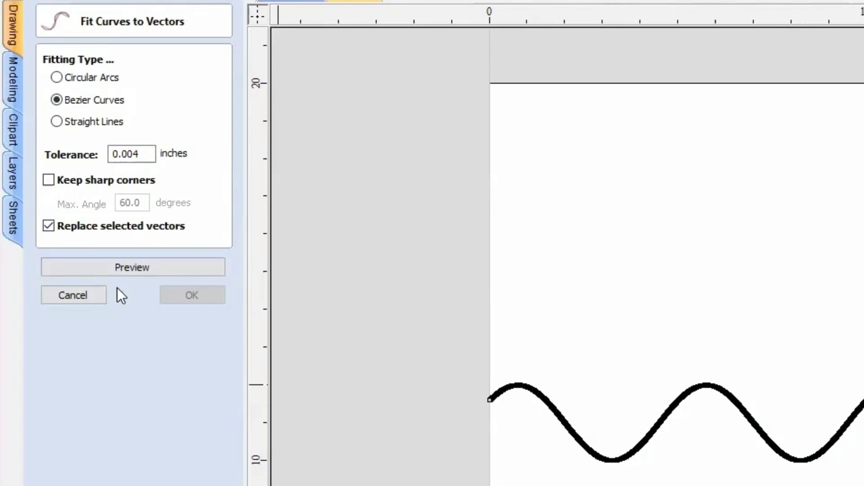
scroll(821, 388, "up", 4)
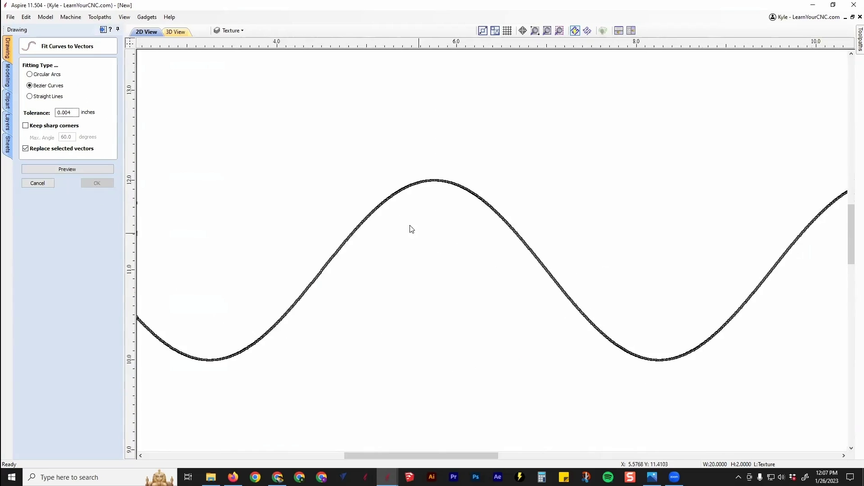
scroll(413, 180, "up", 9)
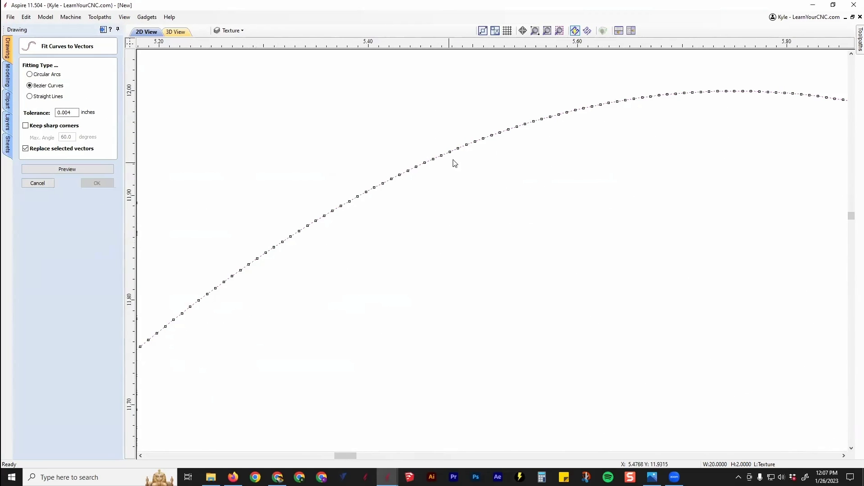
scroll(345, 188, "down", 11)
scroll(290, 219, "down", 3)
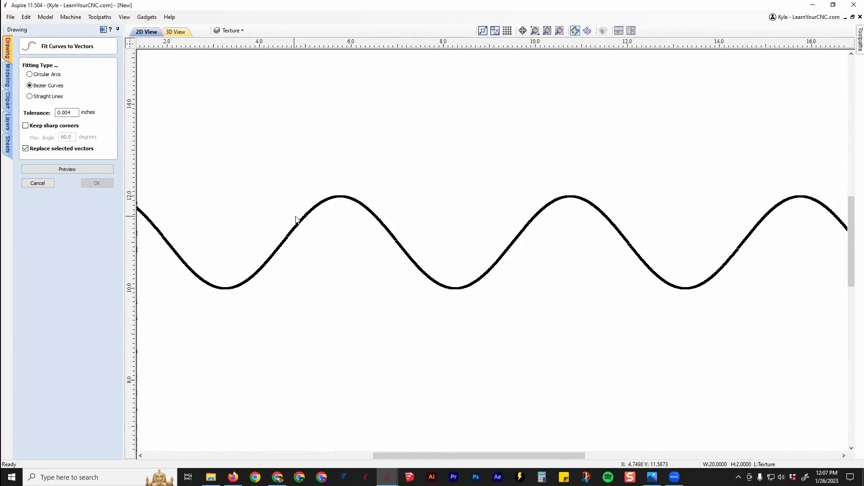
left_click(81, 173)
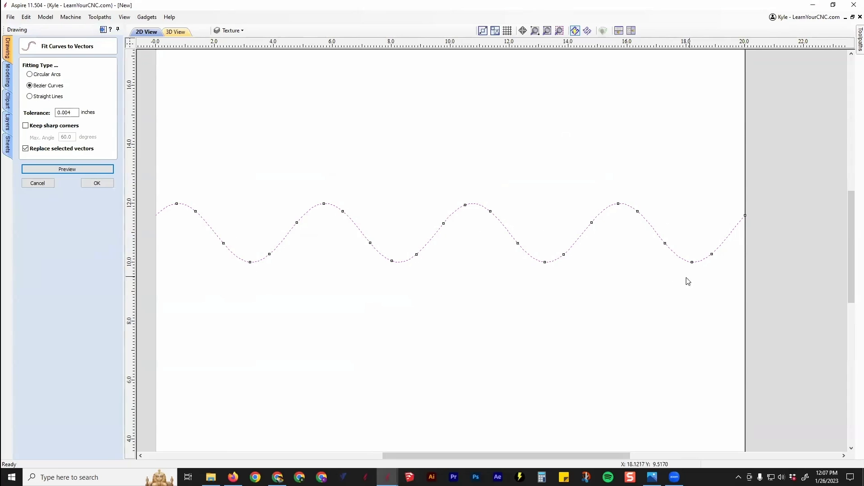
left_click(96, 183)
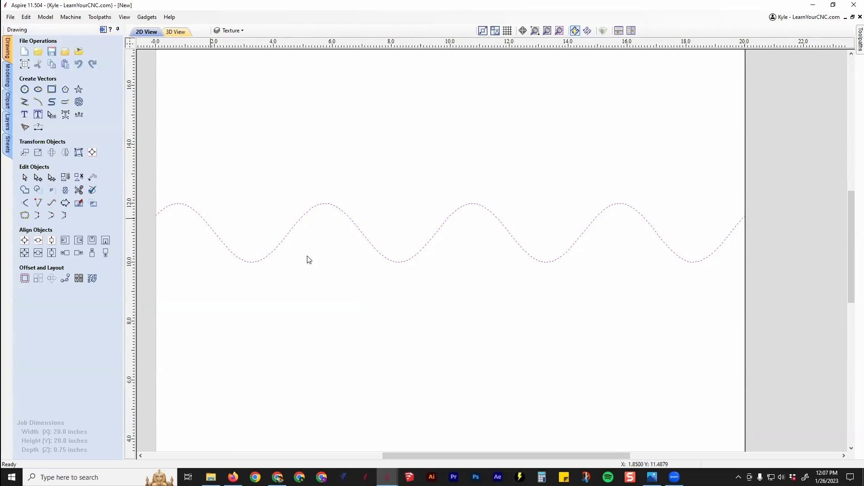
- Select the curve-fitted sine wave and delete it
scroll(371, 289, "down", 2)
left_click(386, 310)
middle_click_drag(418, 301, 428, 261)
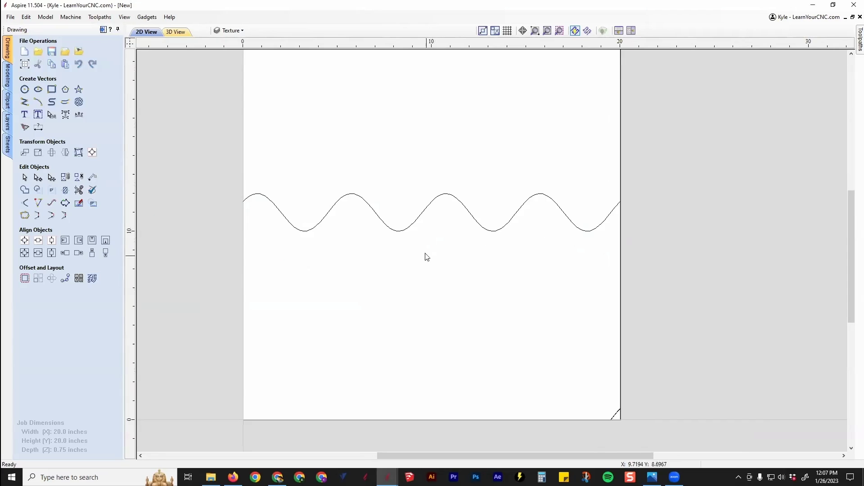
left_click(418, 225)
left_click(417, 223)
left_click(414, 224)
left_click(414, 218)
left_click(411, 260)
left_click(458, 221)
key("Delete")
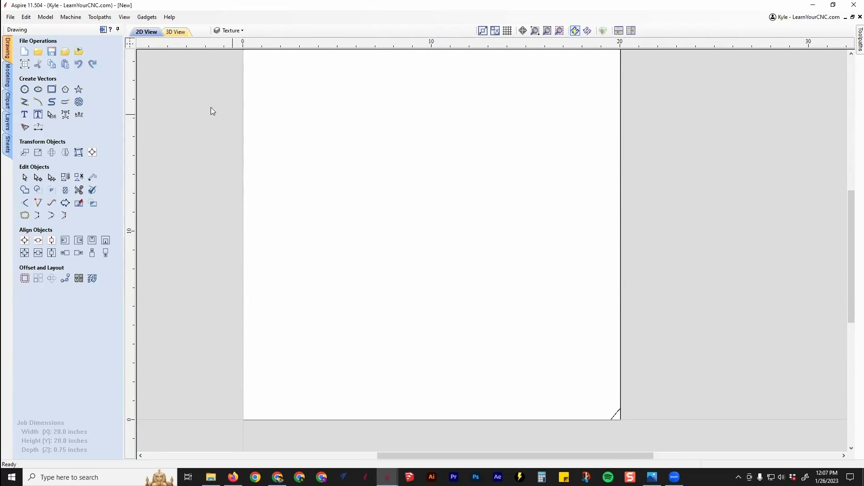
- Import the 12 × 12 inch Panel20 heart from the 2D Vectors clipart onto the page
left_click(7, 104)
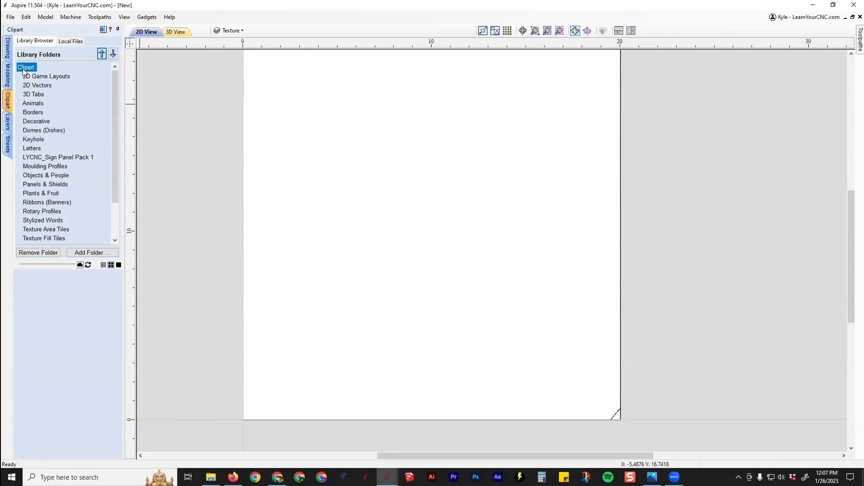
left_click(36, 86)
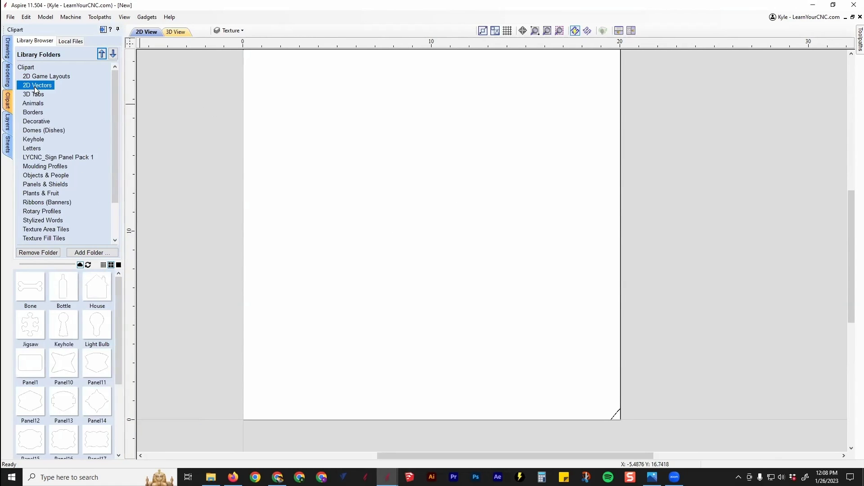
left_click_drag(120, 291, 122, 309)
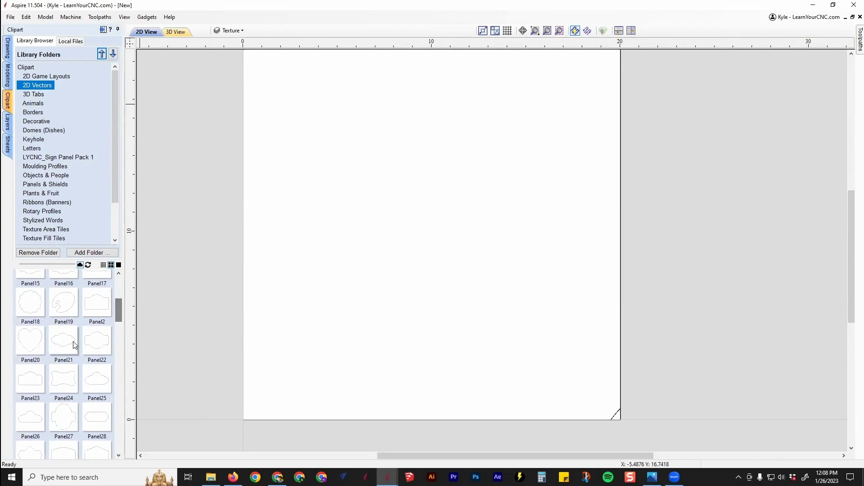
double_click(38, 342)
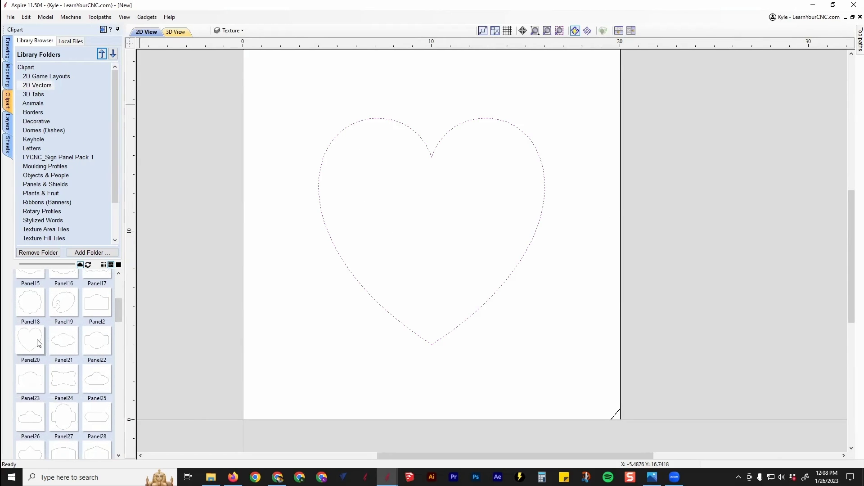
left_click(8, 49)
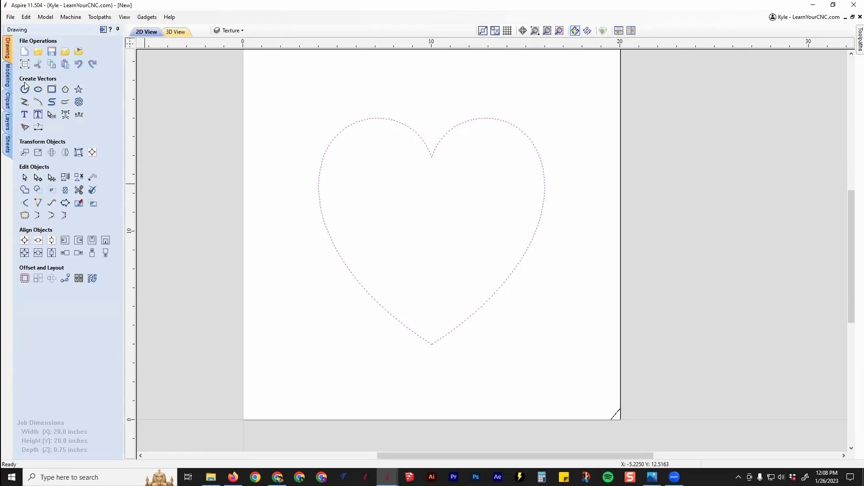
middle_click_drag(370, 207, 370, 238)
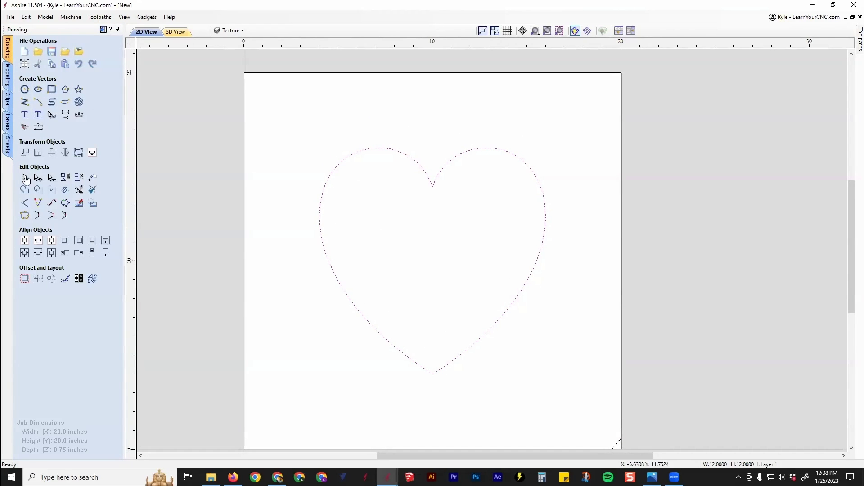
- Create waves inside the heart at 1.0 spacing, 1.0 amplitude, 5.0 wavelength, then select them
left_click(79, 104)
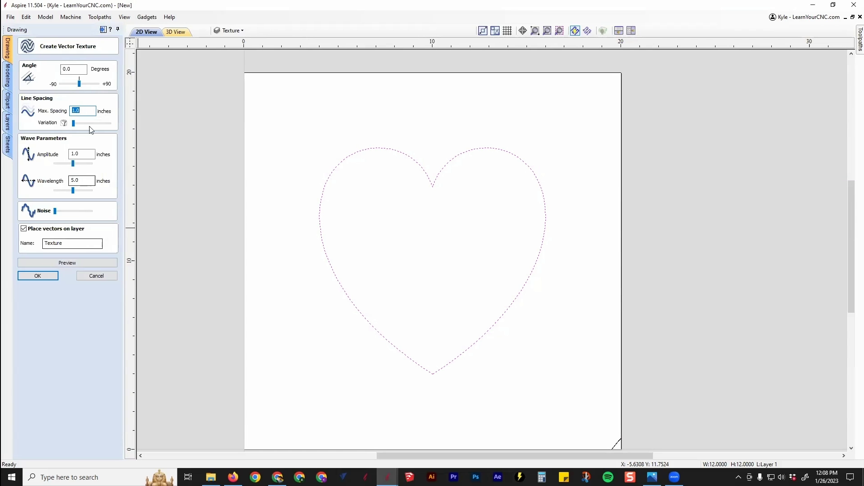
left_click(70, 264)
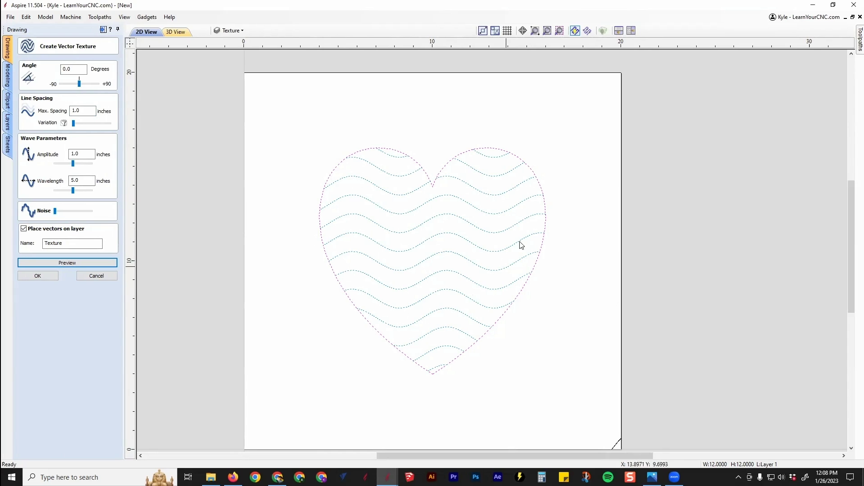
left_click(44, 277)
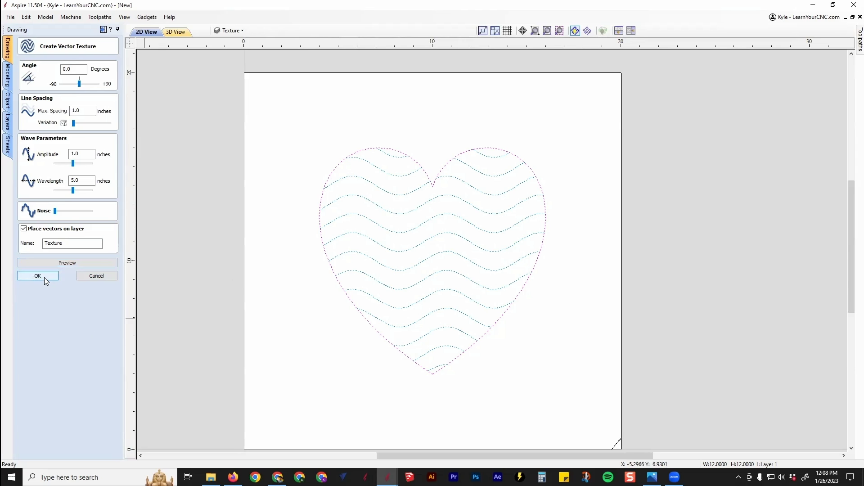
left_click(456, 201)
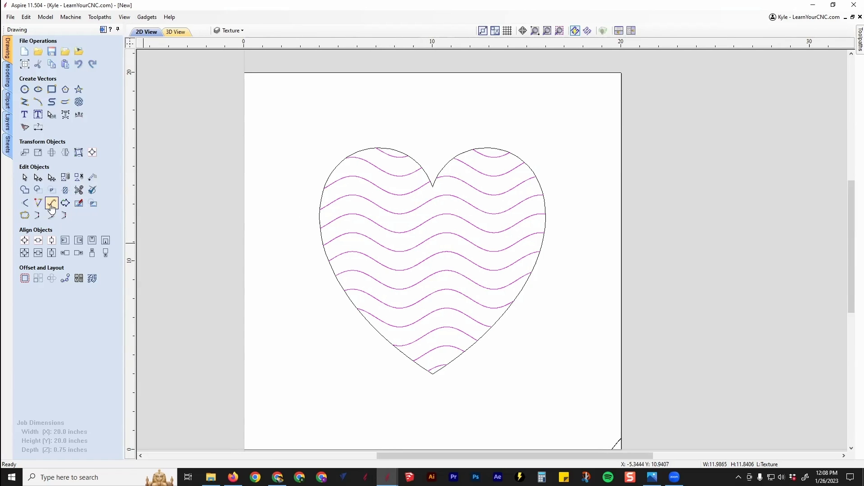
- Fit the heart's wavy texture lines to Bezier curves at 0.004-inch tolerance, preview, and apply
left_click(52, 202)
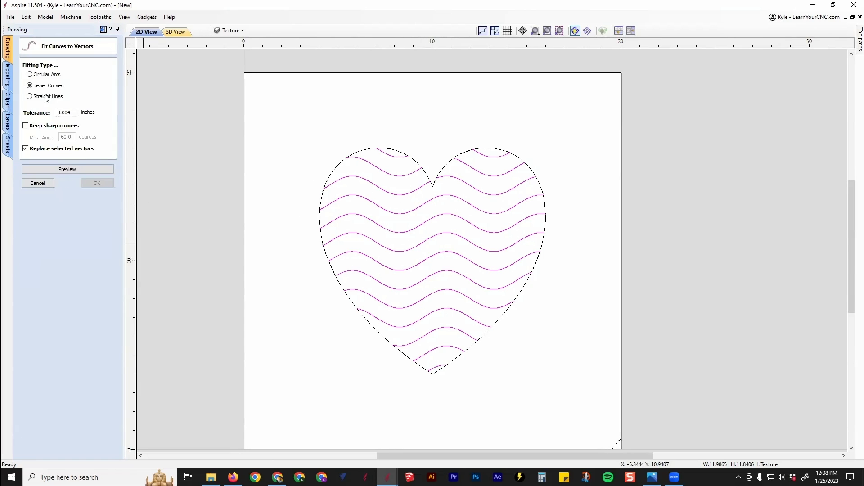
left_click(64, 169)
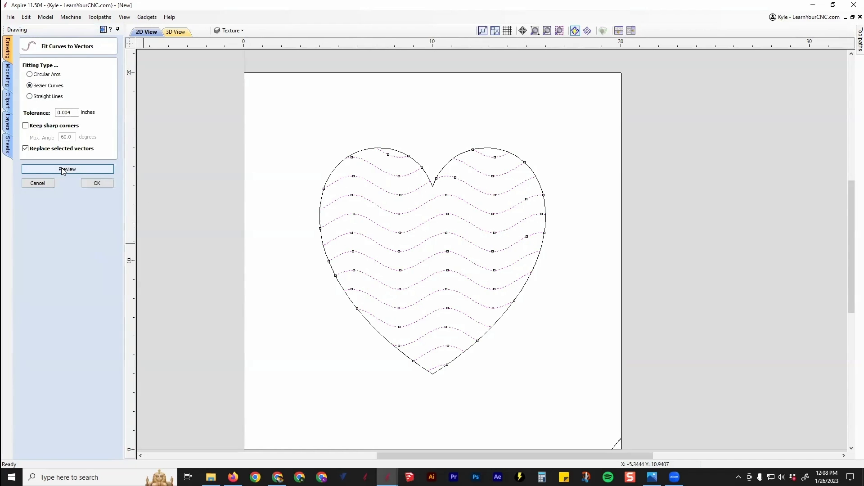
left_click(95, 183)
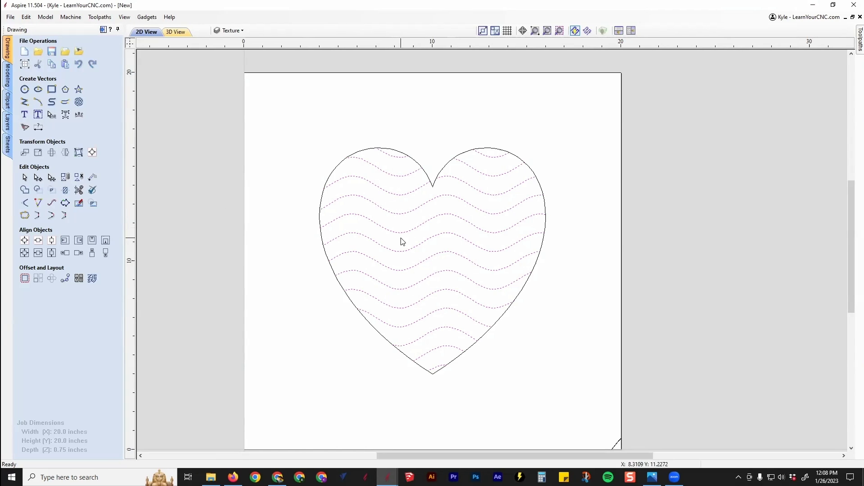
left_click(403, 208)
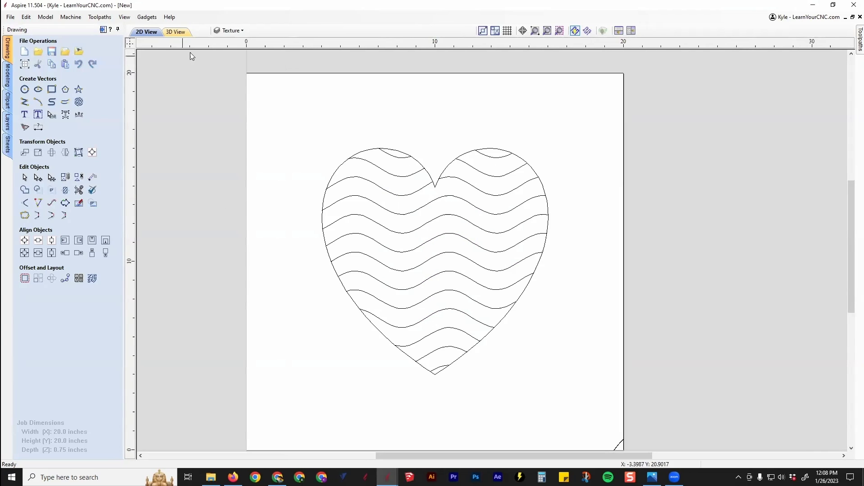
left_click(234, 30)
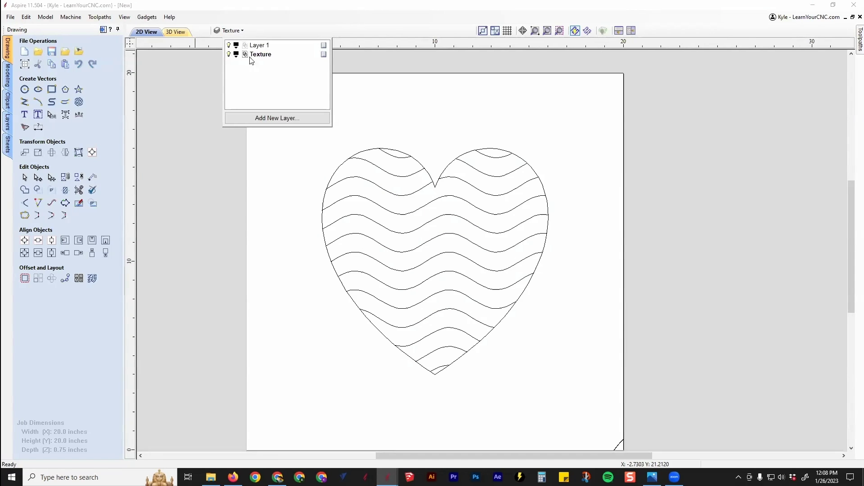
left_click(229, 55)
left_click(229, 55)
left_click(229, 55)
left_click(229, 55)
left_click(421, 201)
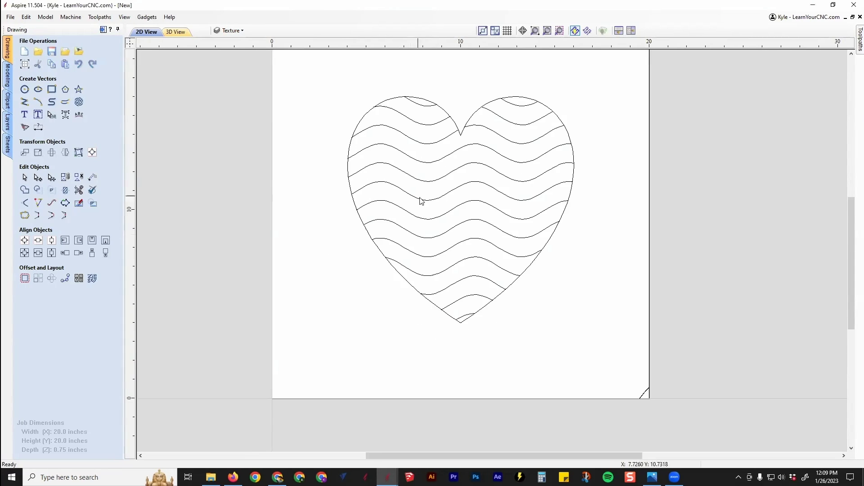
middle_click_drag(420, 200, 421, 230)
left_click(439, 211)
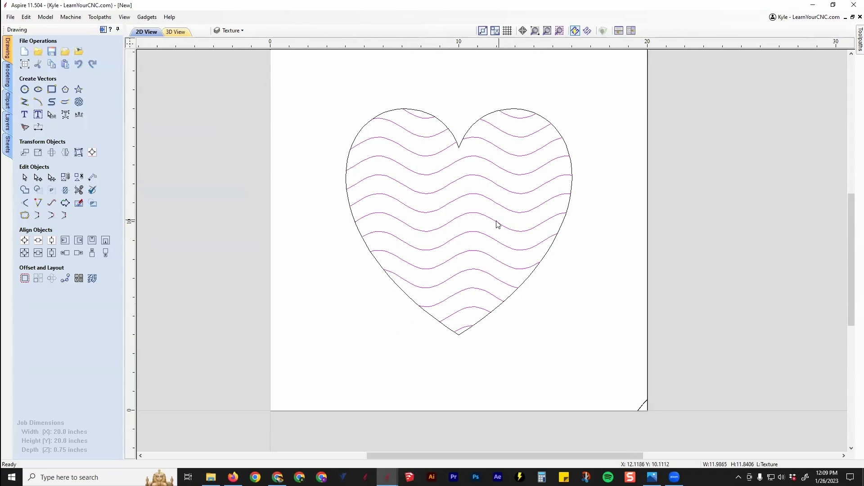
middle_click_drag(351, 213, 329, 226)
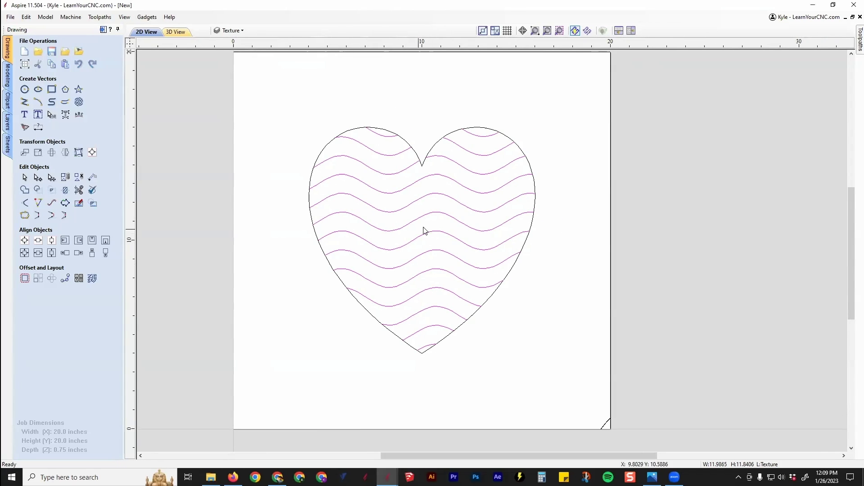
left_click(571, 193)
mouse_move(548, 224)
middle_mouse_down()
mouse_move(573, 245)
mouse_move(597, 239)
middle_mouse_up()
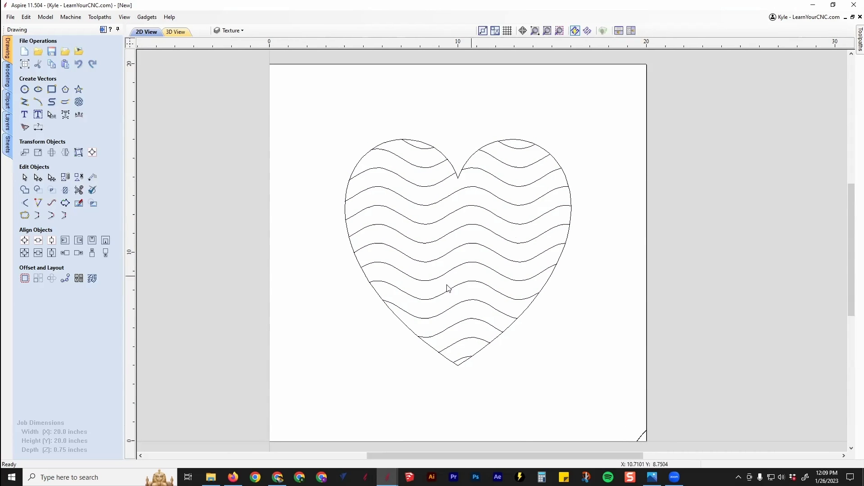